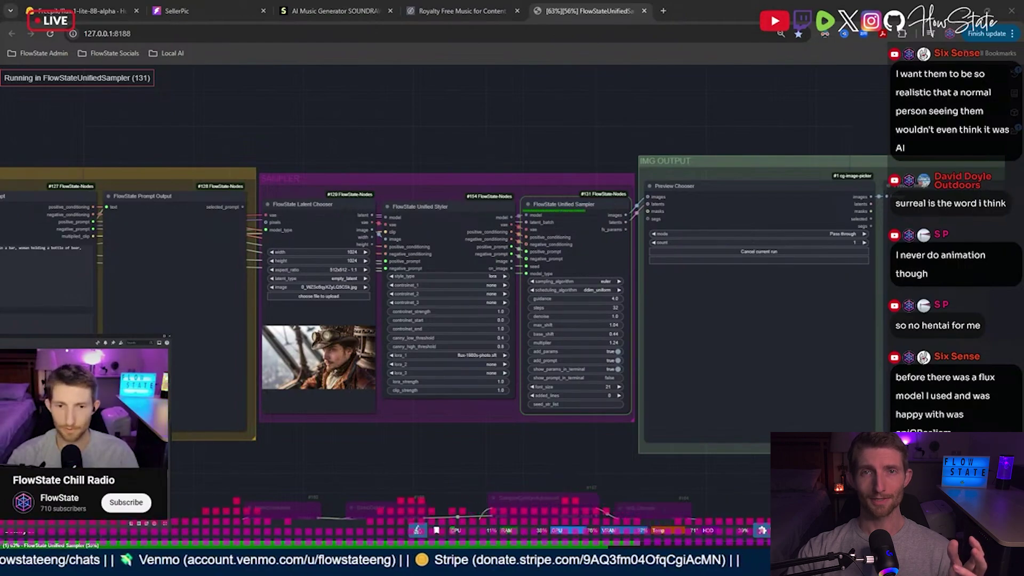
- Switch to the terminal and scroll through the run log
key("alt+Tab")
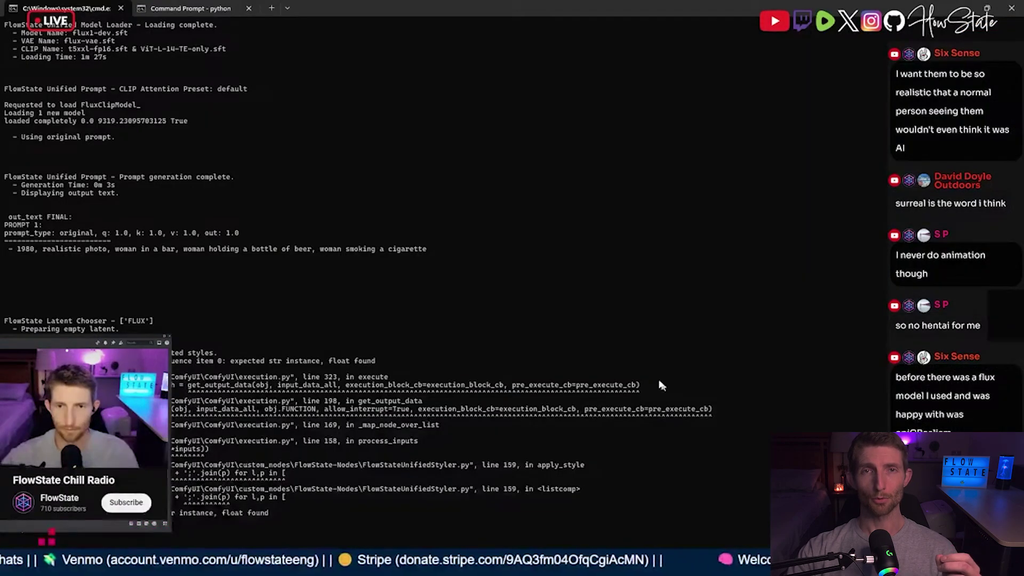
scroll(545, 319, "down", 10)
scroll(543, 305, "up", 15)
scroll(535, 329, "down", 10)
scroll(533, 334, "down", 3)
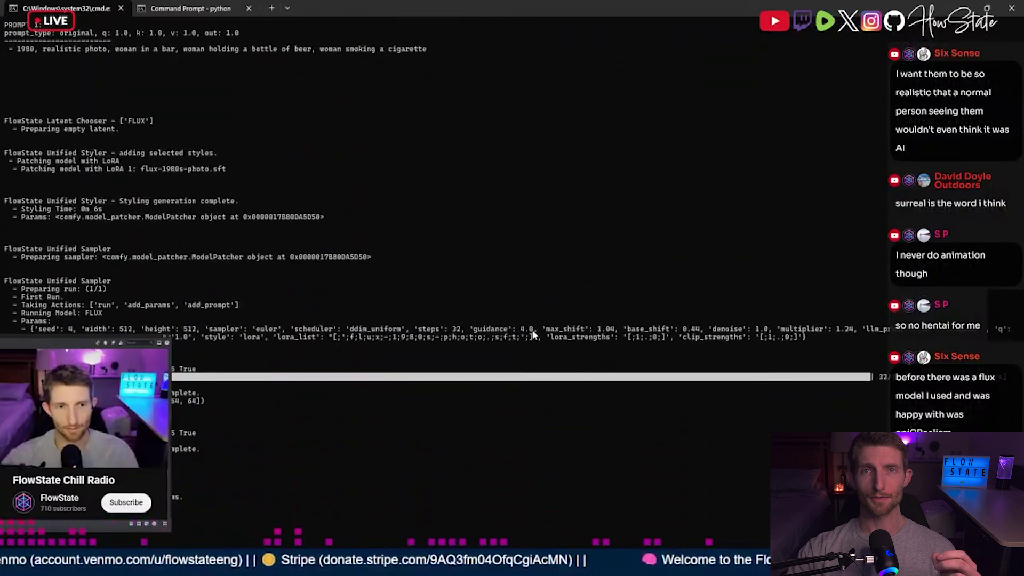
- Return to ComfyUI and zoom into the finished 1980s bar photo in the Preview Chooser
key("alt+Tab")
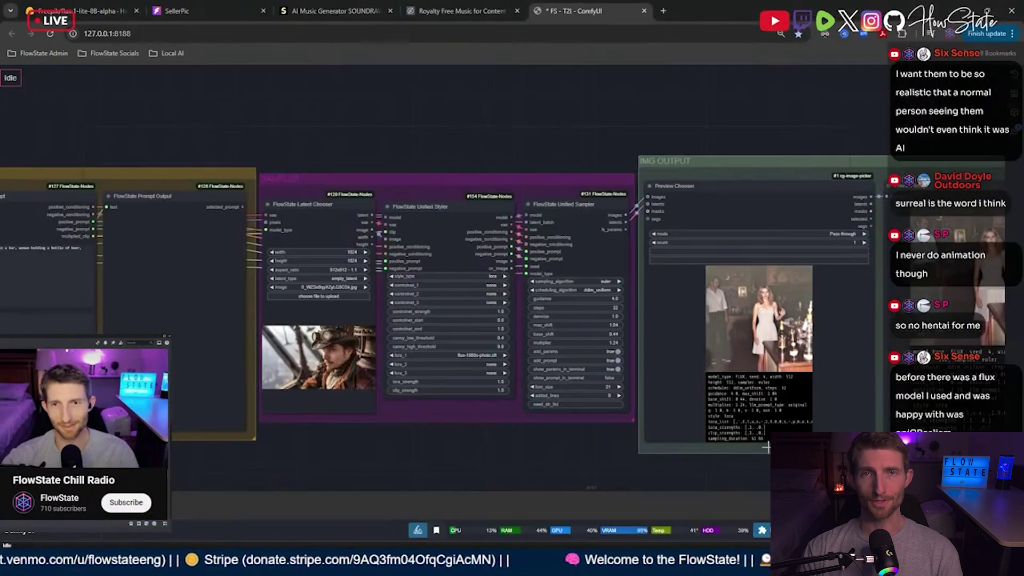
scroll(766, 447, "up", 5)
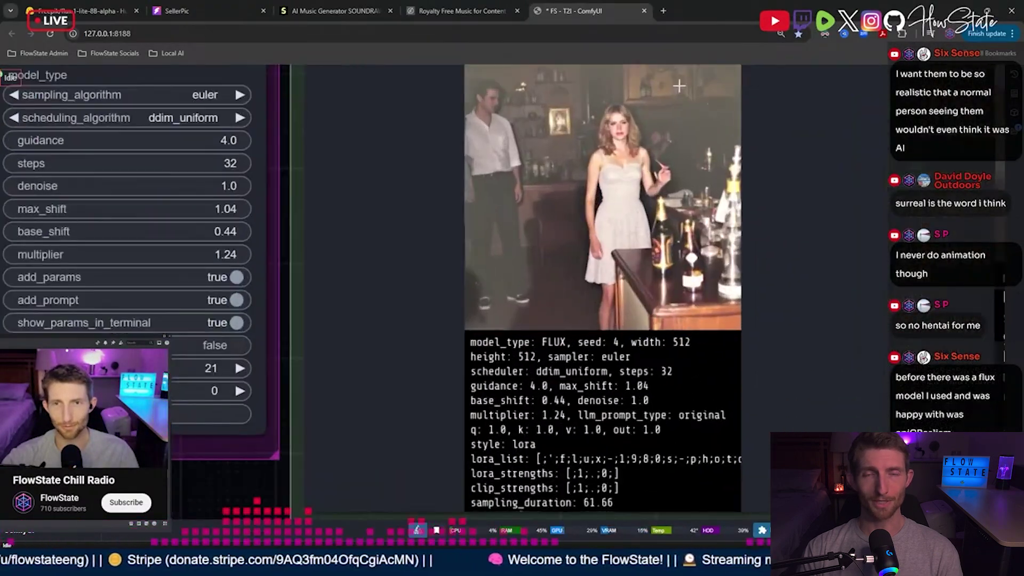
scroll(679, 86, "up", 8)
scroll(683, 351, "down", 7)
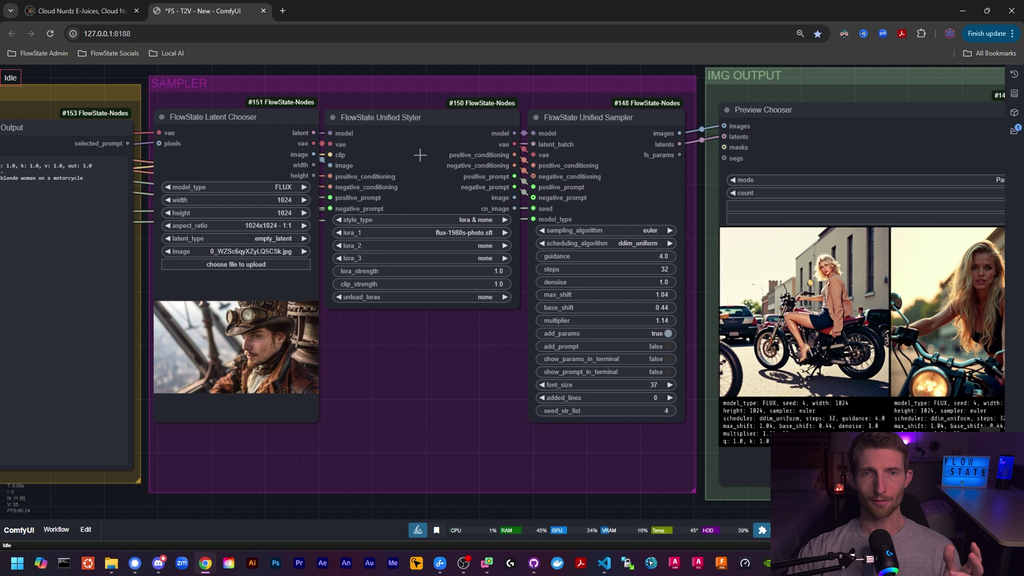
- Zoom into the Unified Styler node to view its three LoRA slots and strengths
scroll(420, 155, "up", 4)
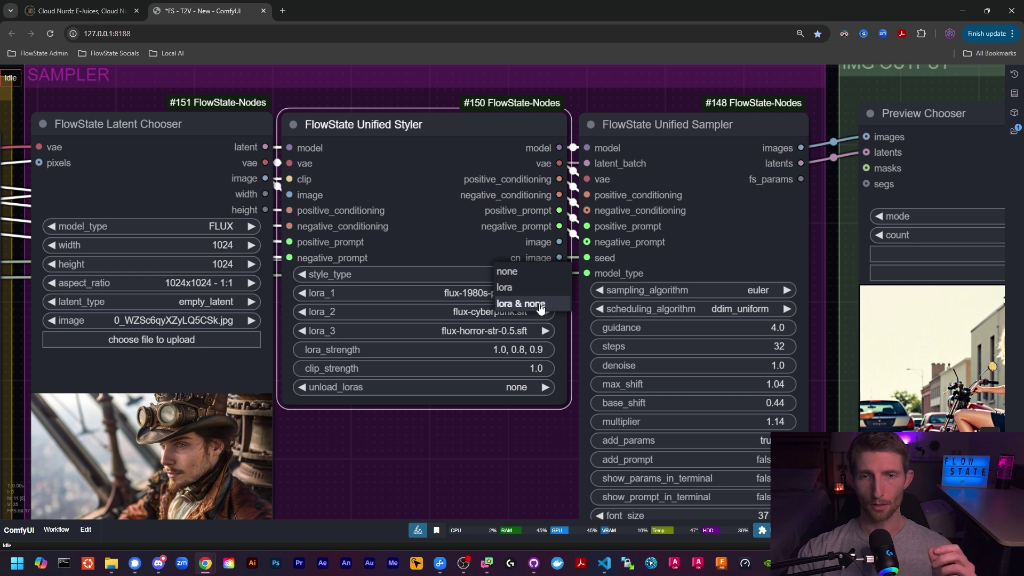
- Set the Unified Styler style type to 'lora & none', then review the style type choices again
left_click(541, 306)
scroll(475, 320, "up", 3)
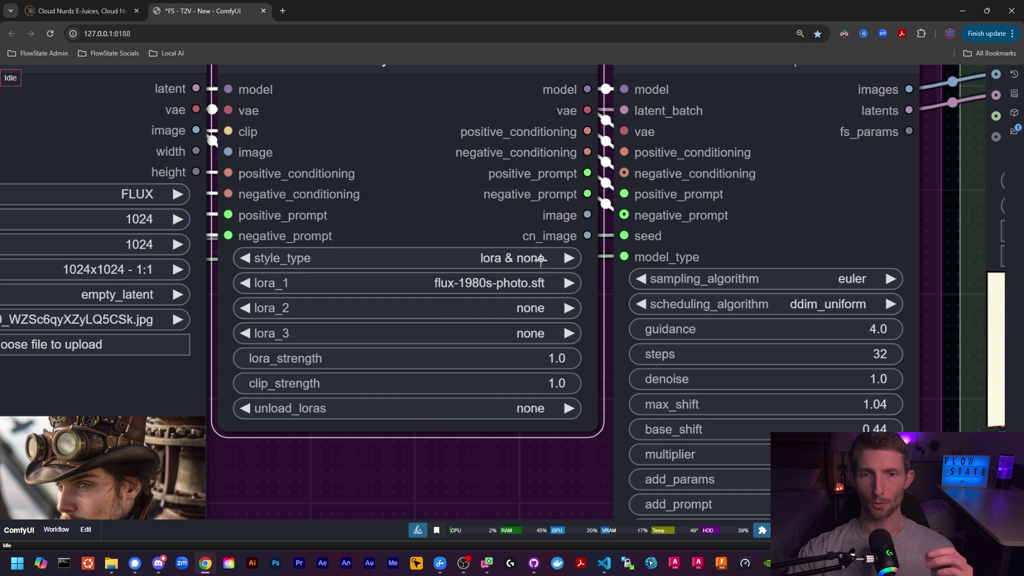
left_click(541, 260)
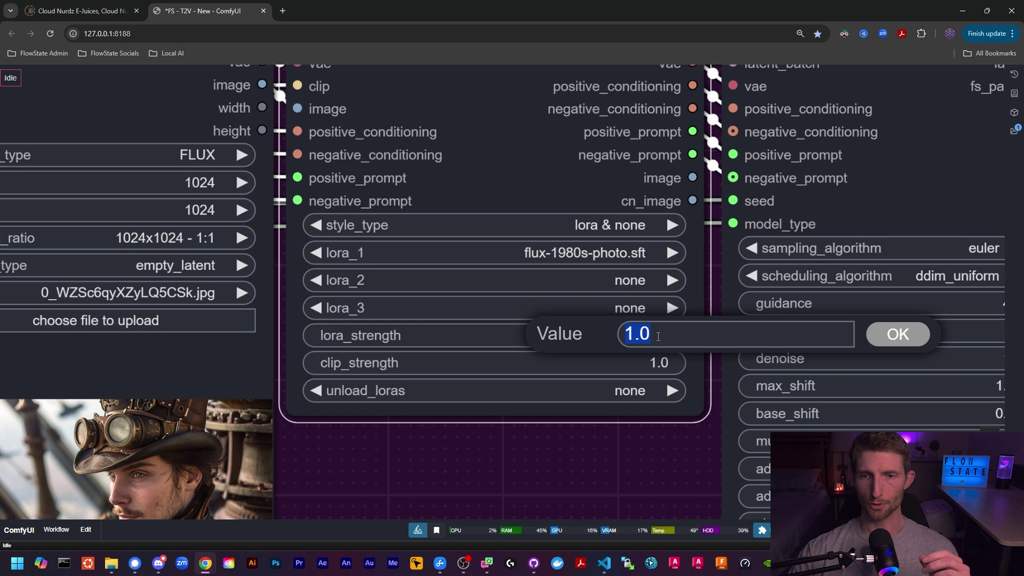
- Enter 1.0 as the Unified Styler's LoRA strength
type("1.0")
key("Return")
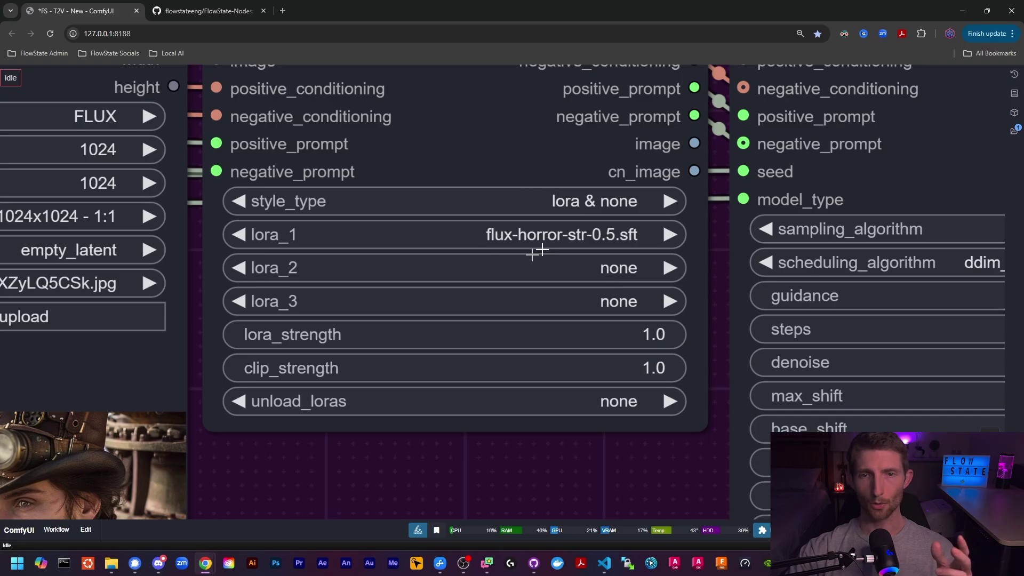
left_click(225, 11)
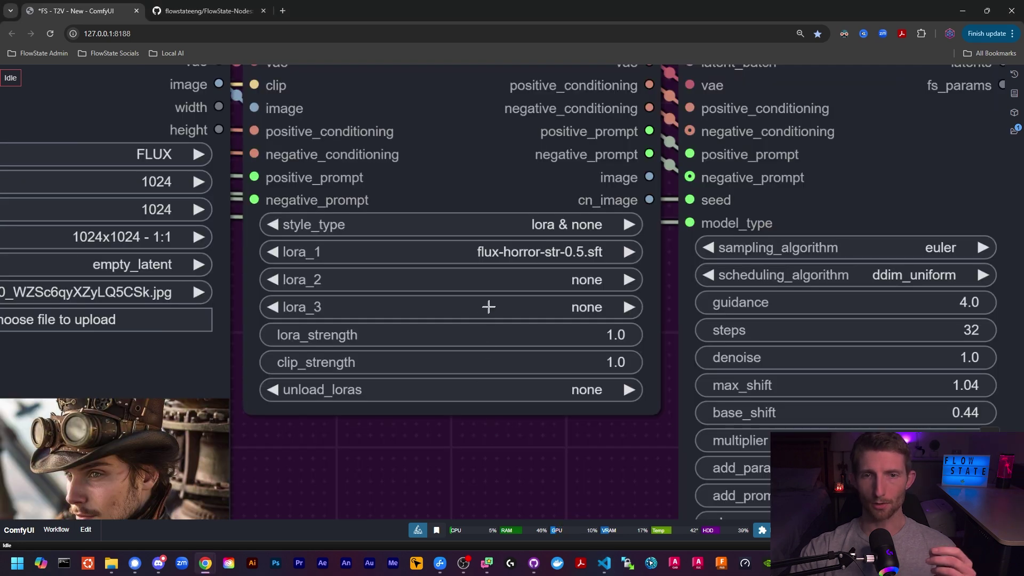
- Assign flux-1980s-photo.sft, flux-cyberpunk.sft and flux-horror-str-0.5.sft to LoRA slots one, two and three
left_click(515, 252)
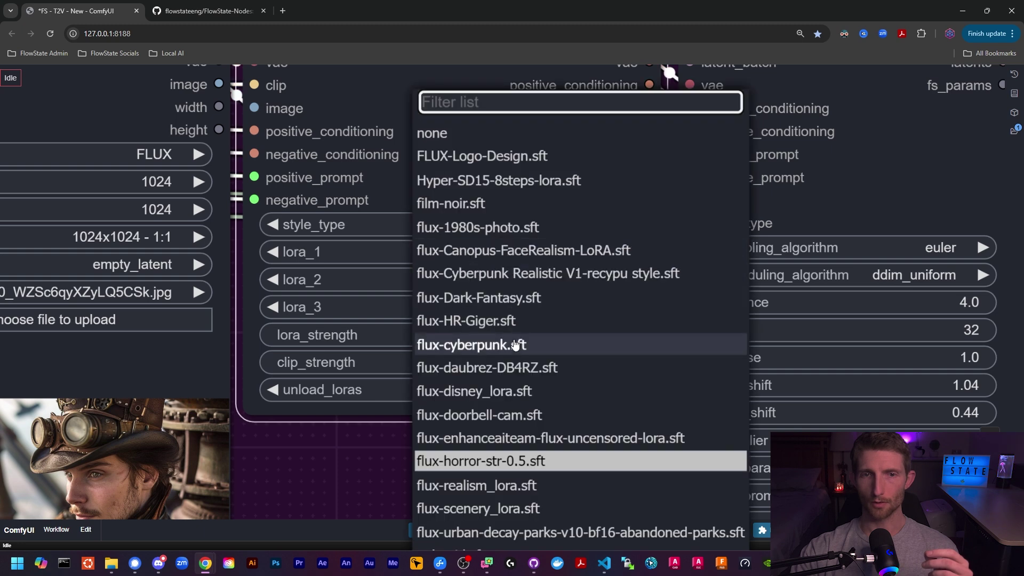
left_click(513, 227)
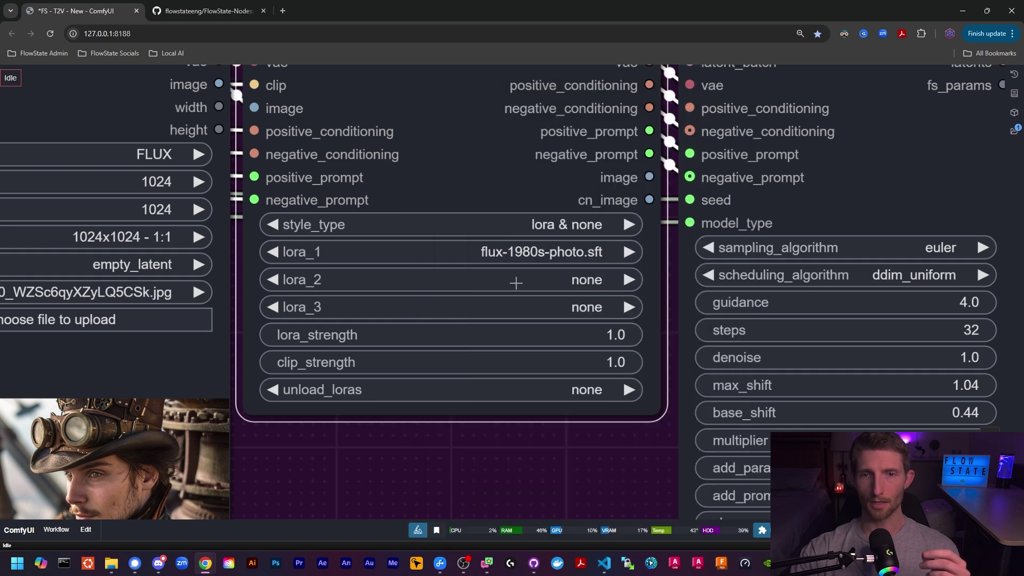
left_click(533, 254)
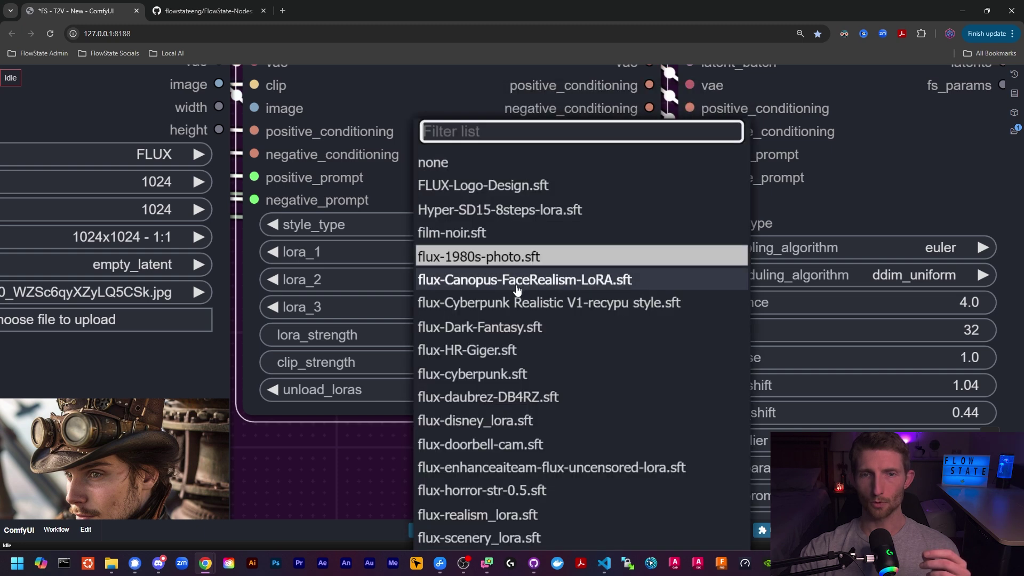
left_click(502, 373)
left_click(519, 308)
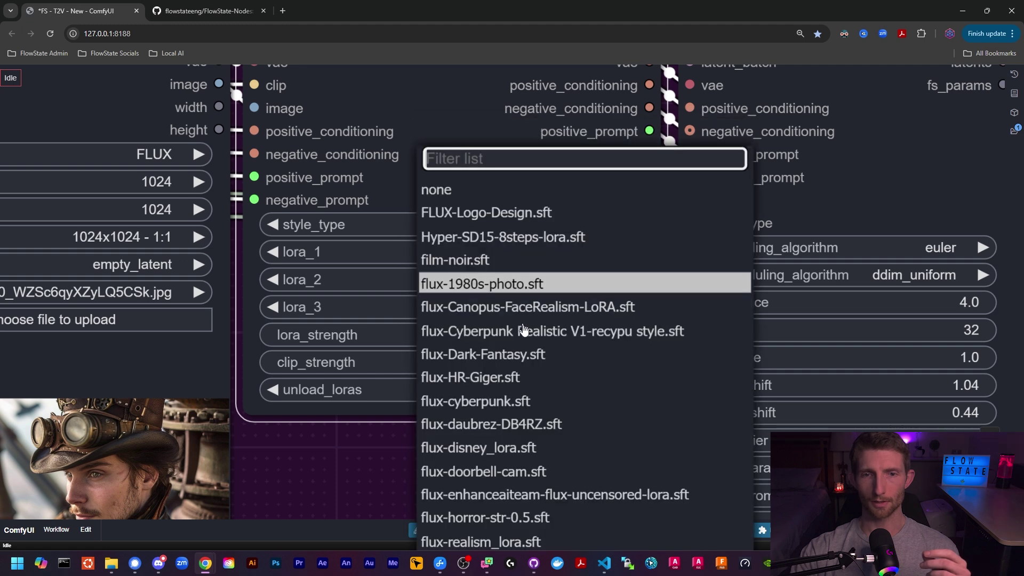
left_click(491, 519)
scroll(619, 344, "up", 2)
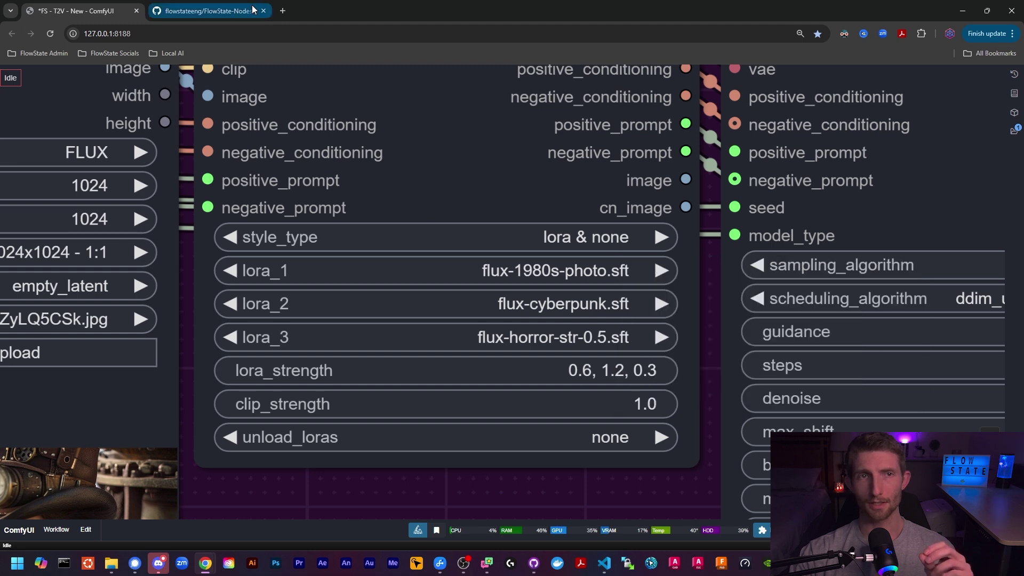
- Look at the FlowState-Nodes GitHub page, then go back to the ComfyUI workflow
left_click(208, 11)
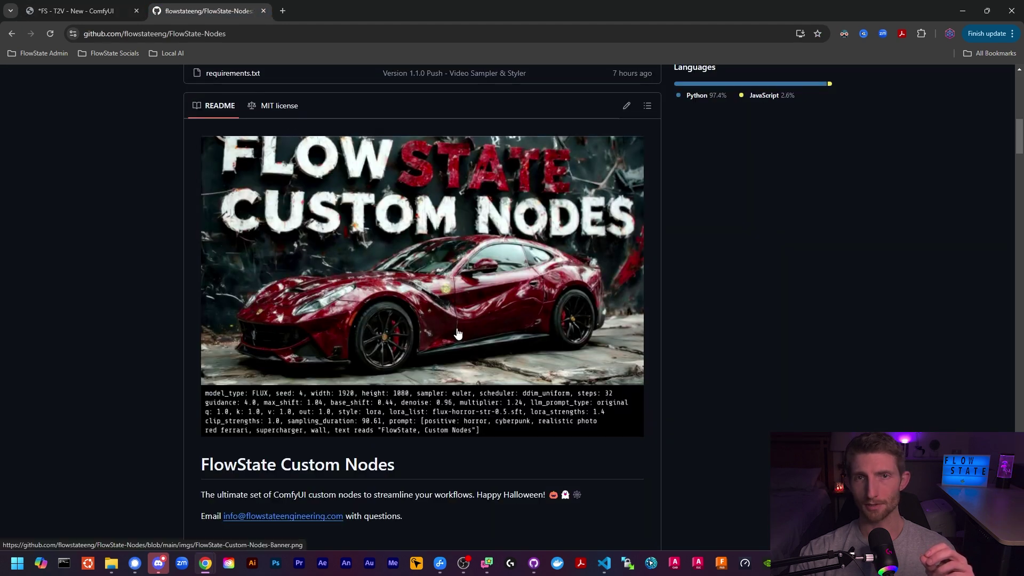
key("ctrl+shift+Tab")
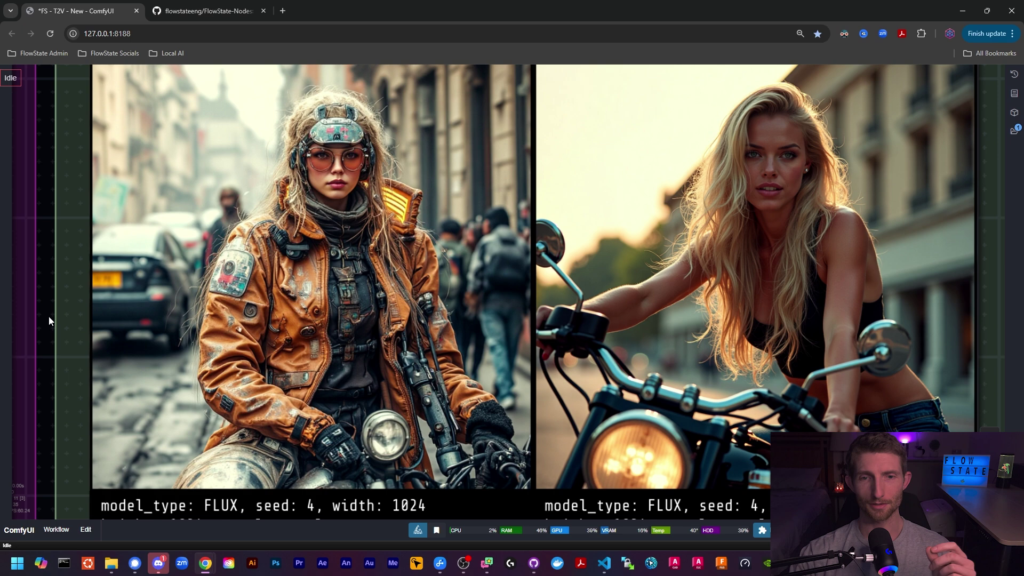
- Bring up the options for the cyberpunk motorcycle preview image, then pan toward the prompt text node
scroll(49, 316, "up", 1)
right_click(333, 288)
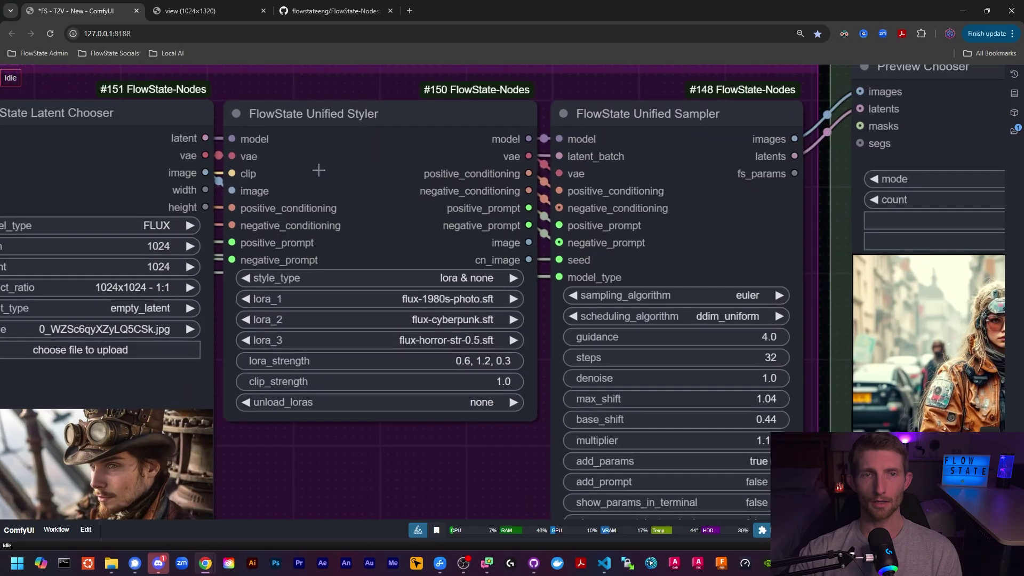
scroll(323, 169, "up", 2)
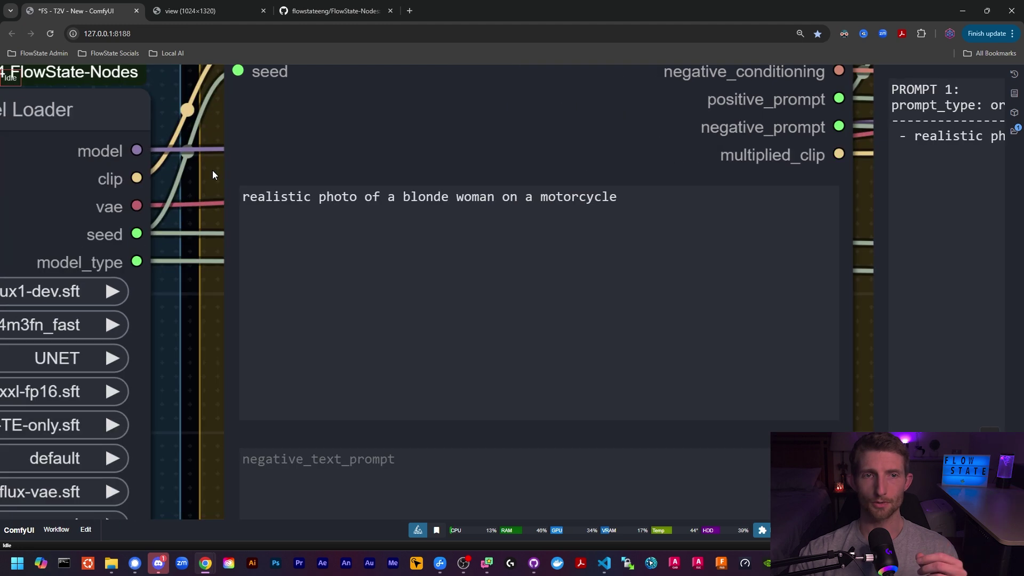
- Add '1980s, cyberpunk, horror,' to the FlowState Unified Prompt positive text
scroll(246, 196, "up", 4)
key("ctrl+a")
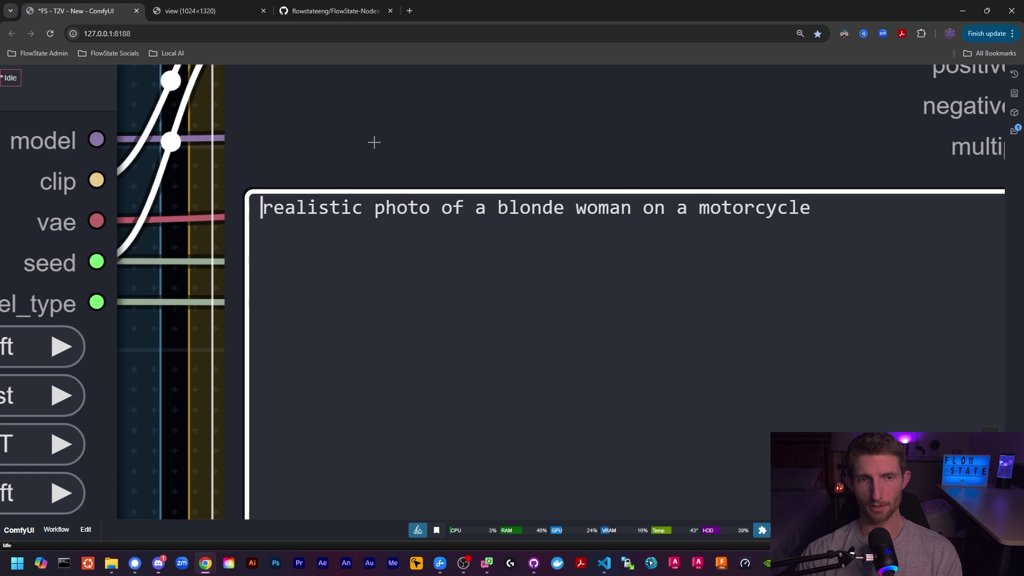
type("1980")
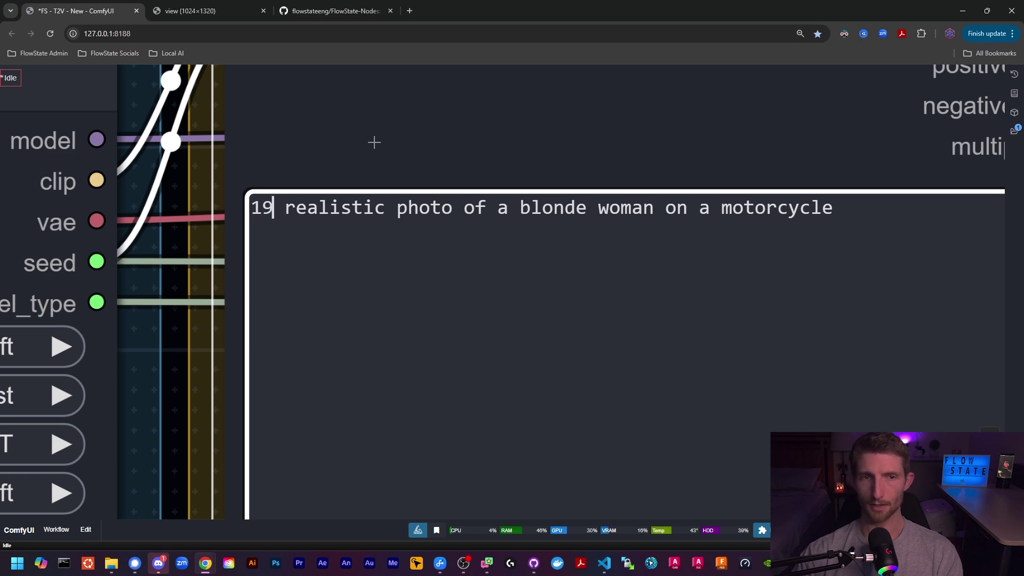
type("s, cyberpunk, hor")
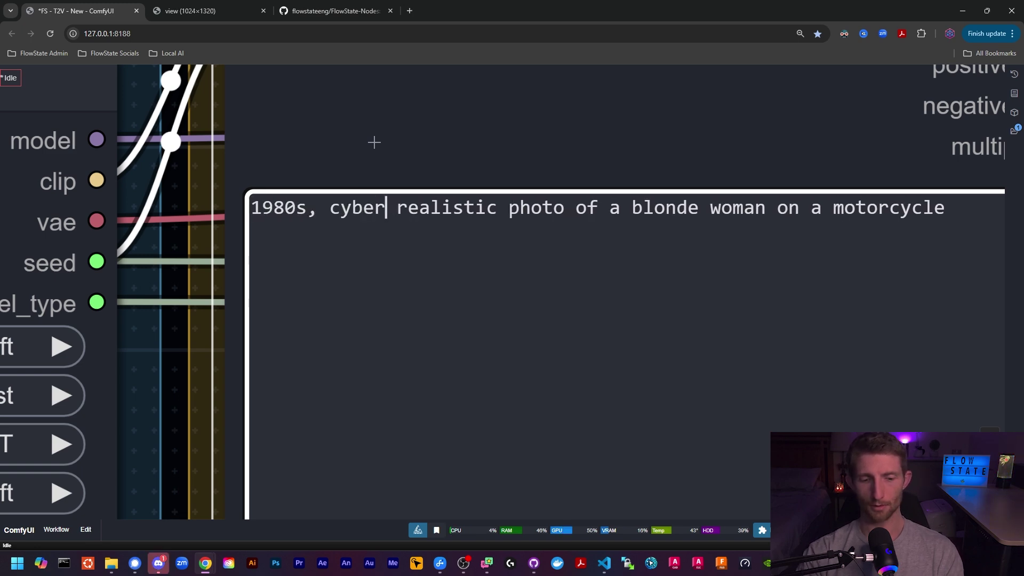
type("ror,")
scroll(296, 102, "up", 2)
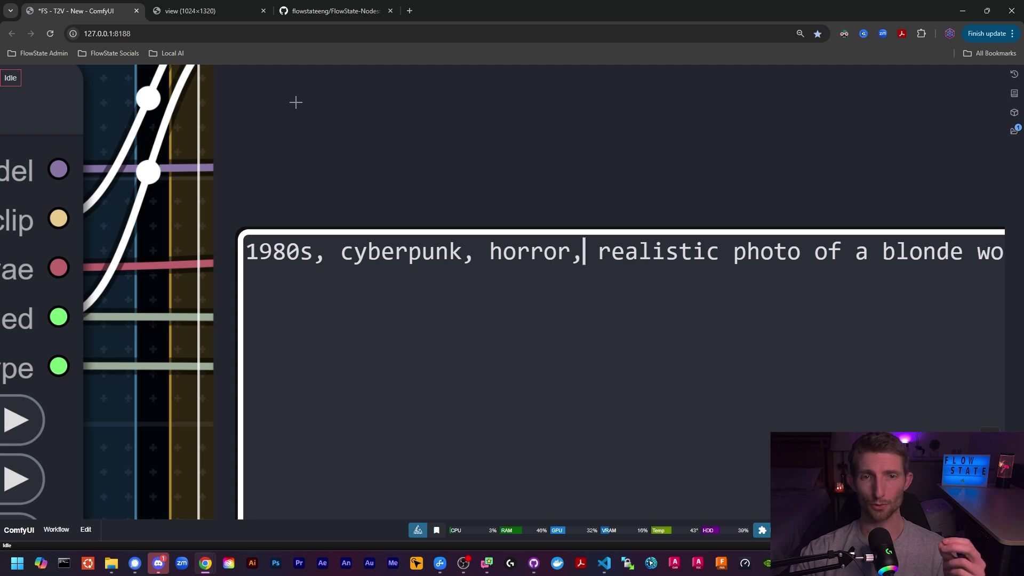
scroll(296, 102, "down", 5)
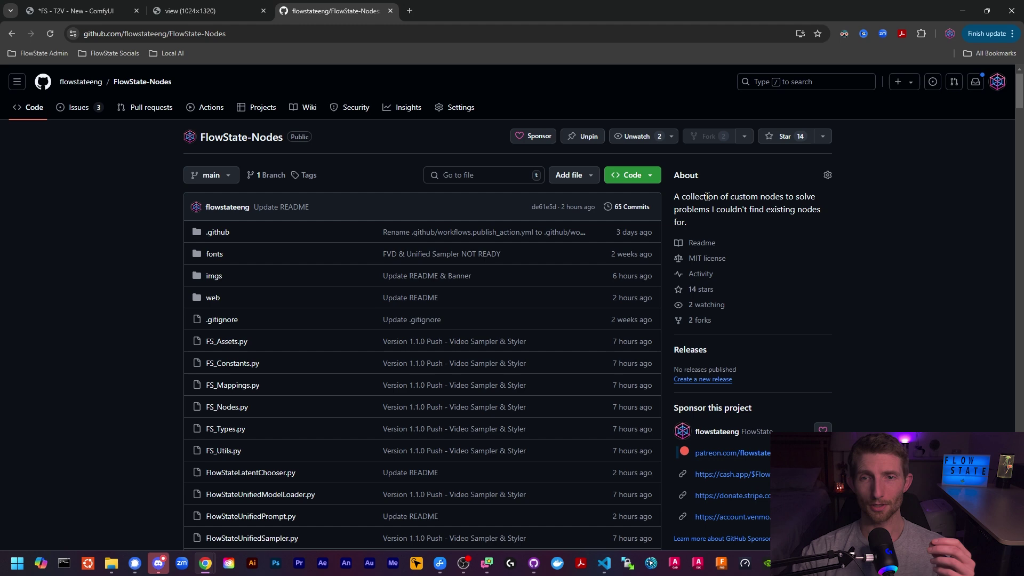
- Copy the FlowState-Nodes HTTPS clone URL from the repository's Code menu
left_click(639, 180)
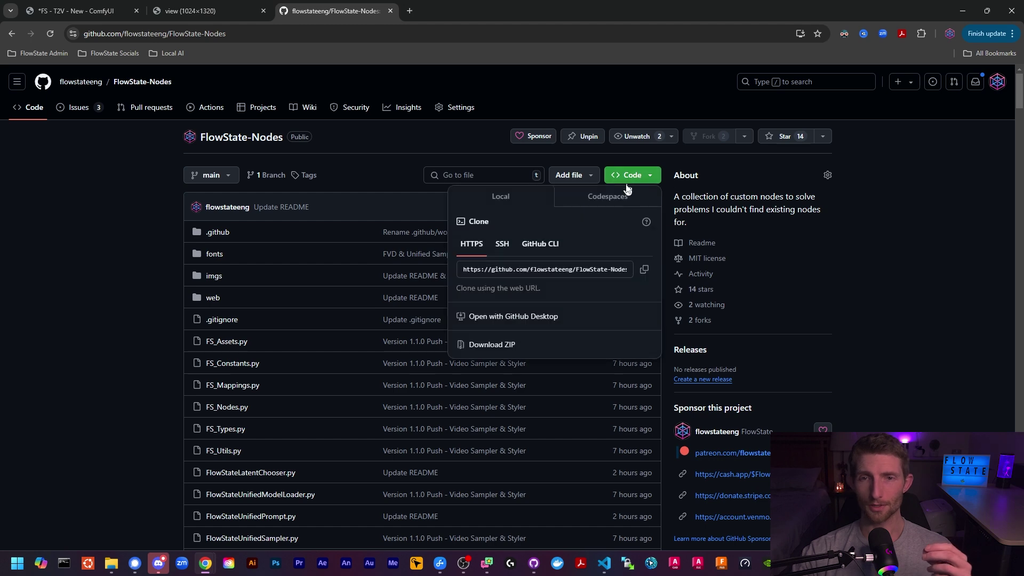
left_click(642, 271)
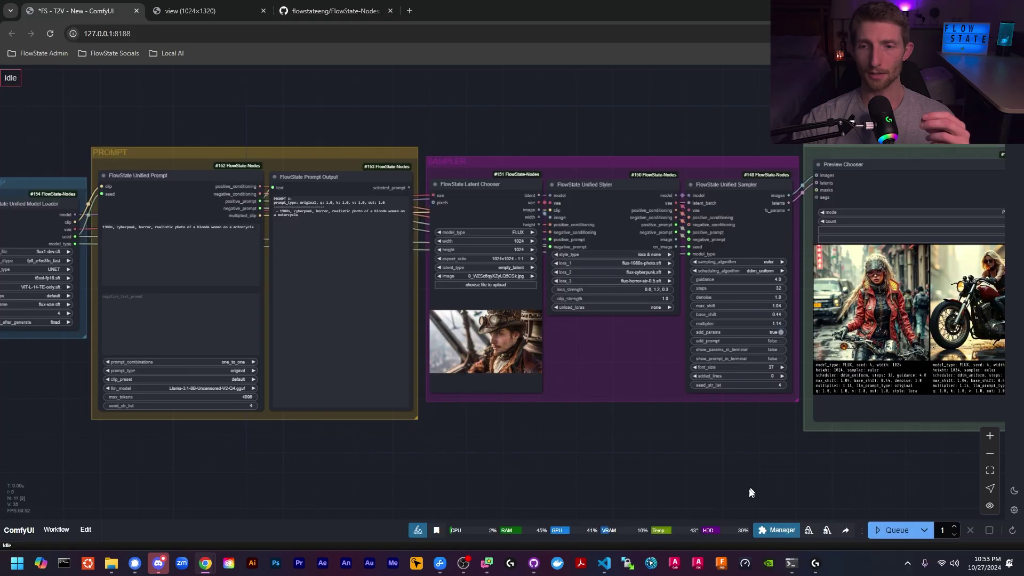
- Paste the FlowState-Nodes repository URL into the Manager's Install via Git URL prompt
left_click(772, 531)
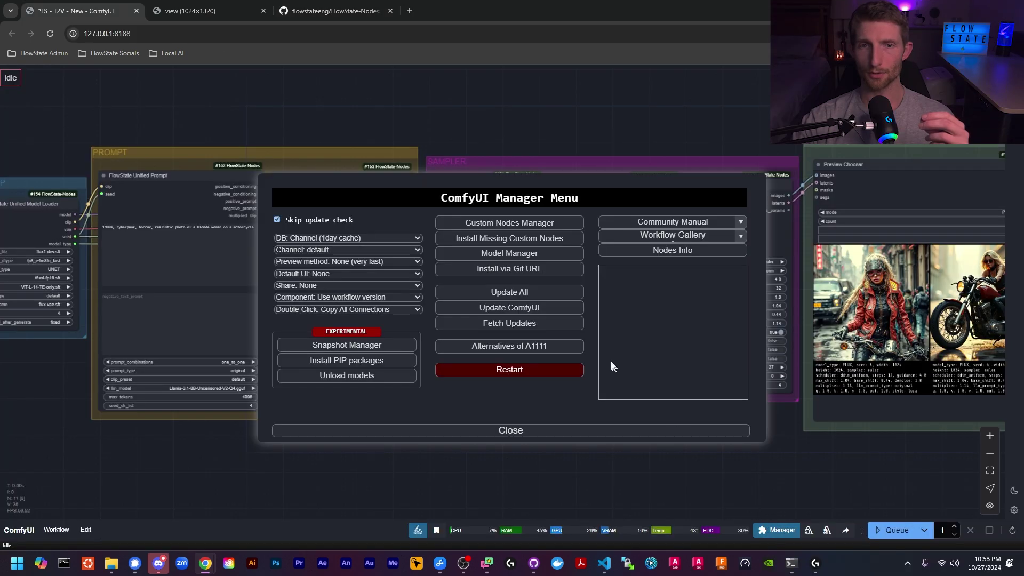
left_click(504, 270)
key("ctrl+v")
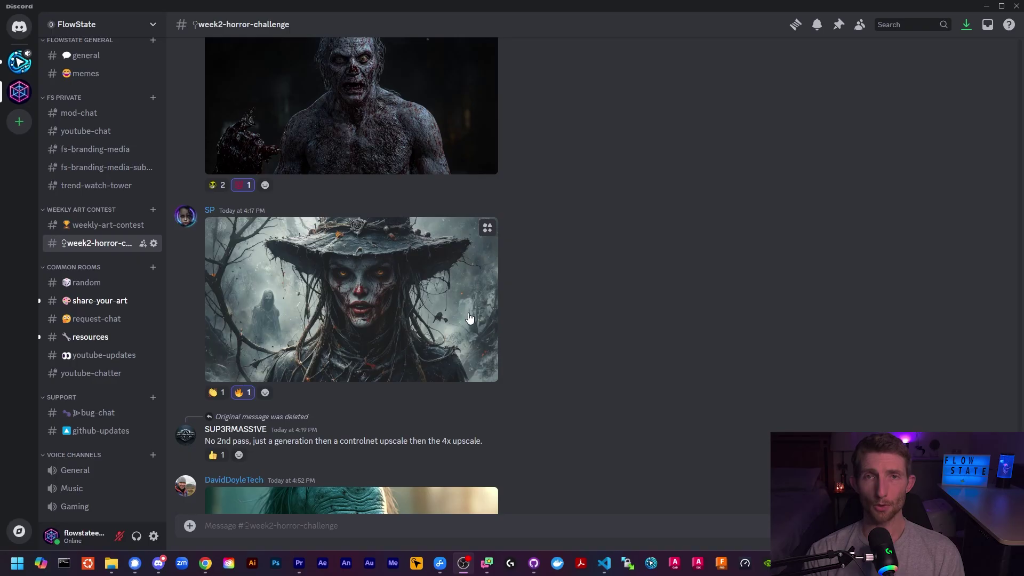
left_click(349, 303)
left_click(850, 349)
scroll(489, 291, "up", 5)
left_click(488, 292)
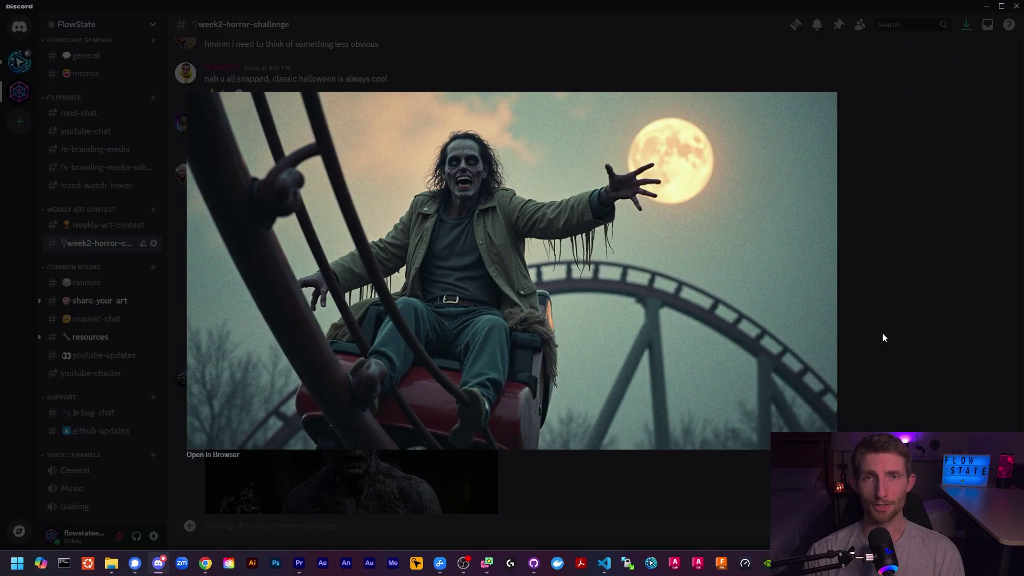
left_click(883, 333)
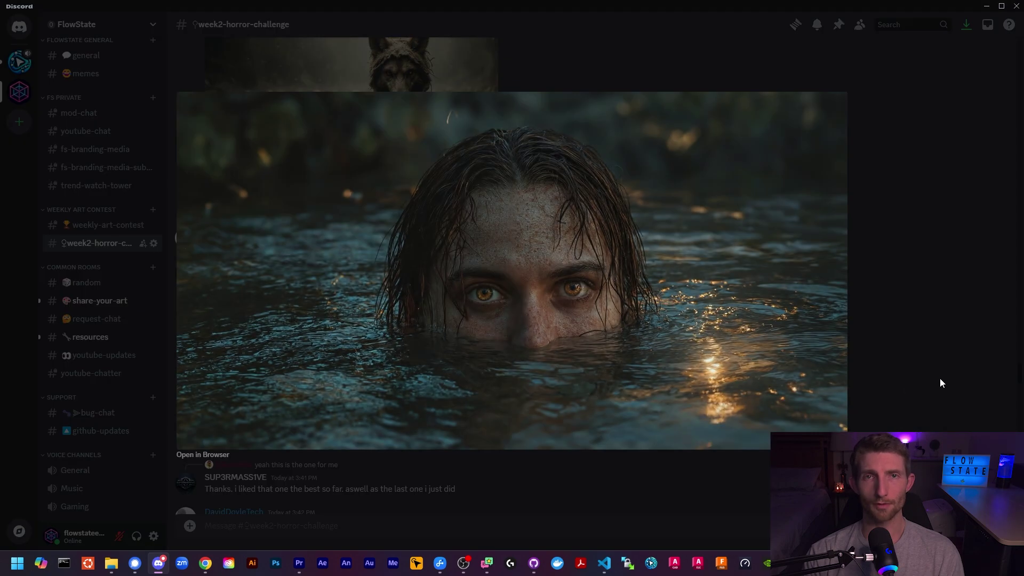
left_click(940, 379)
scroll(507, 347, "up", 10)
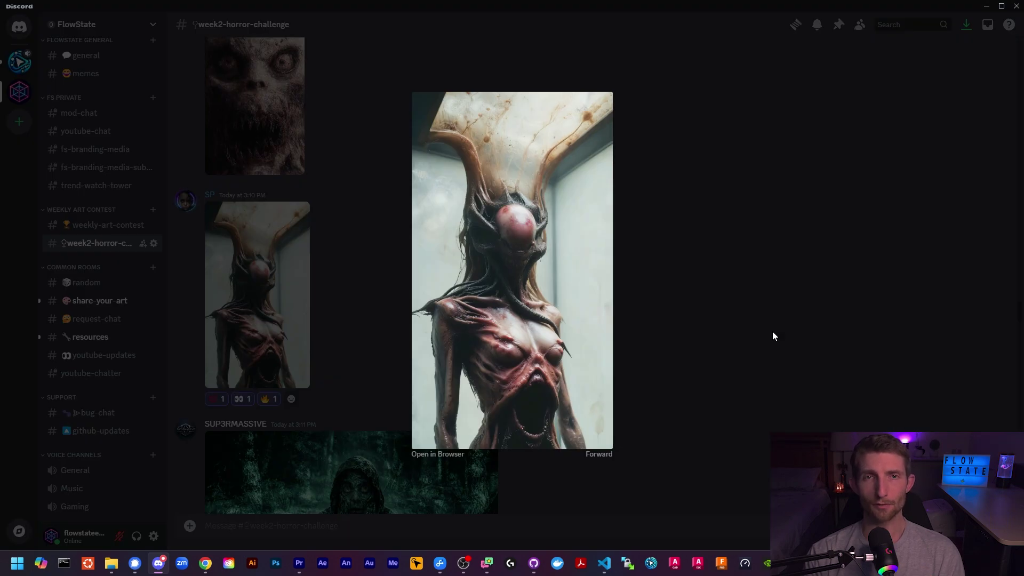
left_click(773, 332)
scroll(350, 377, "down", 5)
left_click(355, 377)
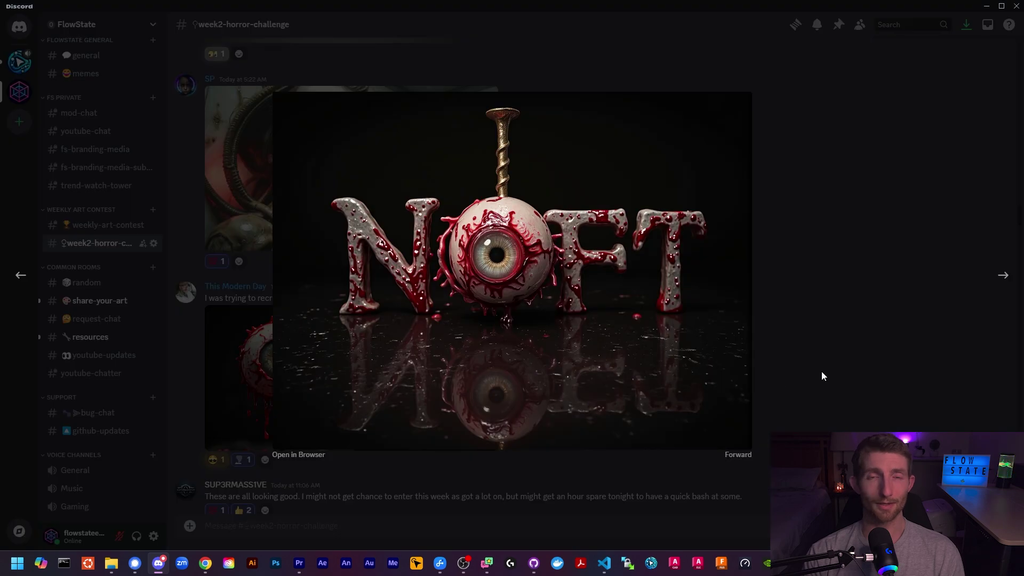
left_click(821, 371)
scroll(626, 369, "up", 2)
left_click(255, 419)
left_click(773, 399)
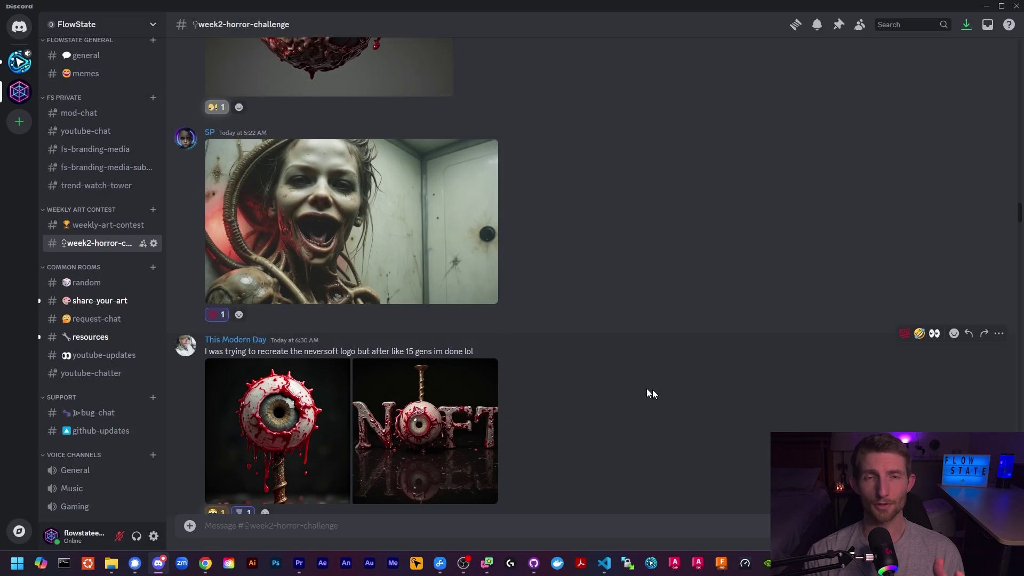
left_click(406, 224)
left_click(865, 309)
scroll(577, 334, "down", 3)
left_click(577, 334)
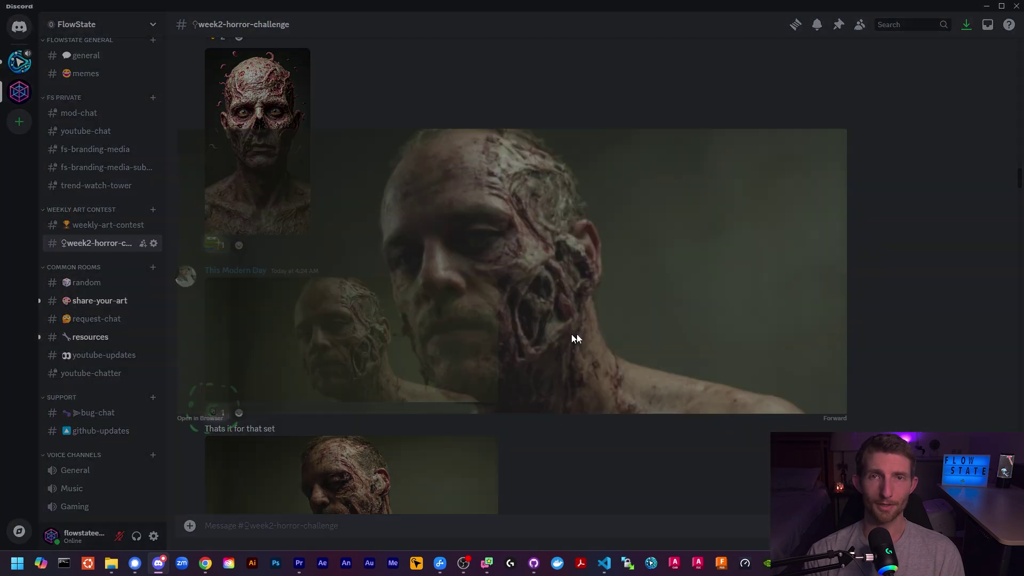
left_click(955, 328)
scroll(693, 320, "down", 3)
left_click(300, 444)
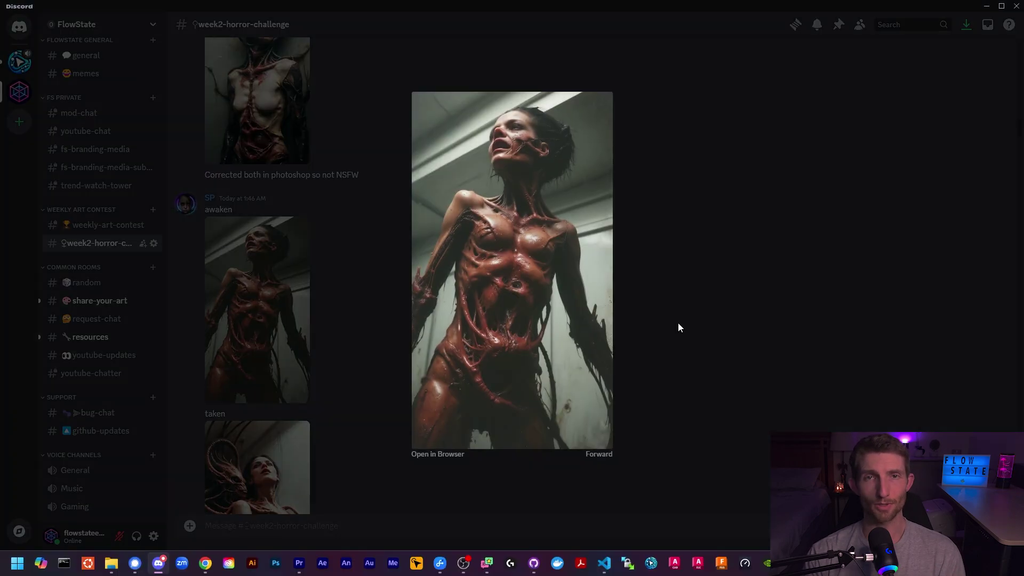
left_click(677, 322)
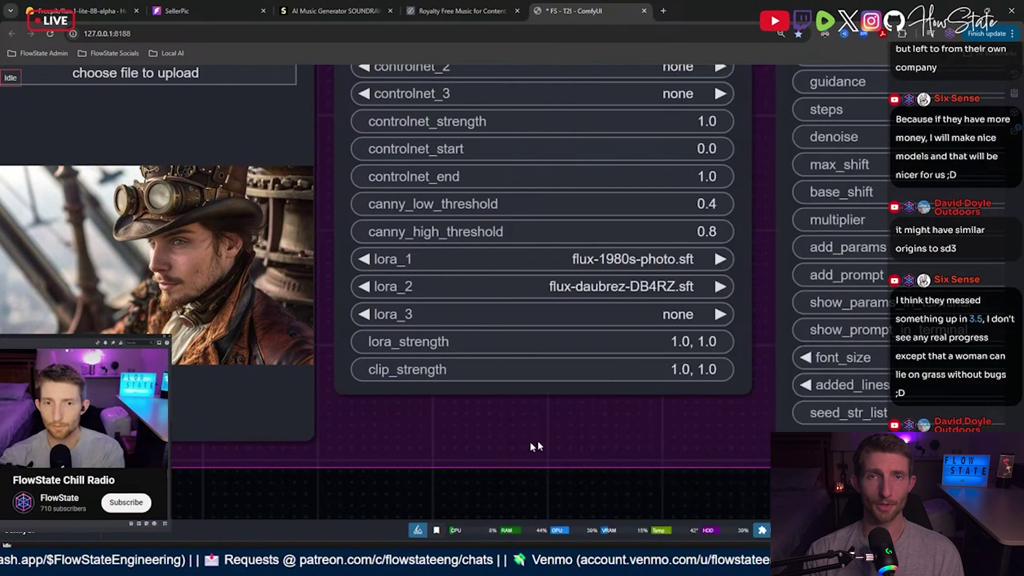
- Set the styler's lora_strength and clip_strength both to 1.0
left_click(696, 341)
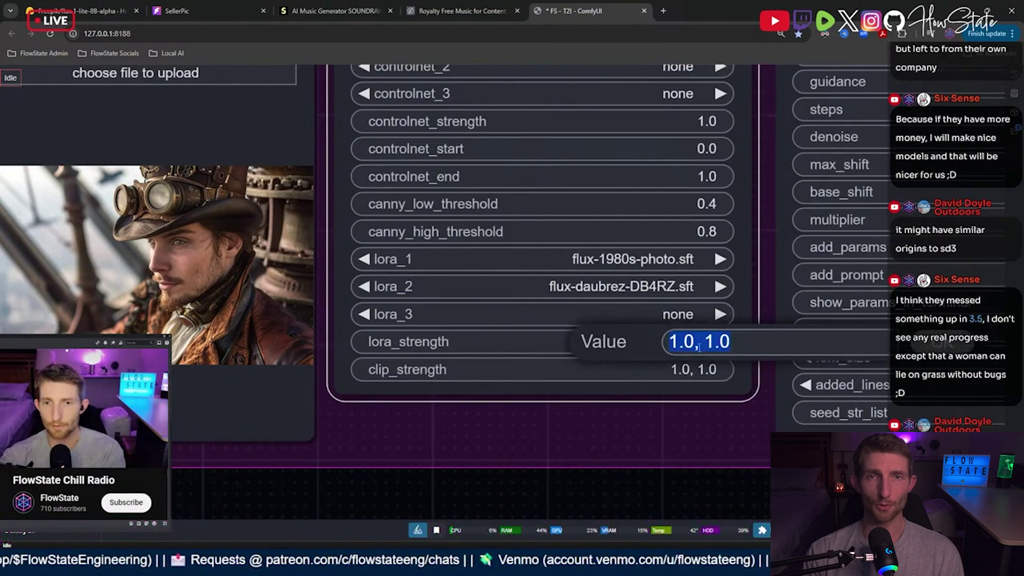
type("1")
key("Return")
left_click(693, 369)
type("1")
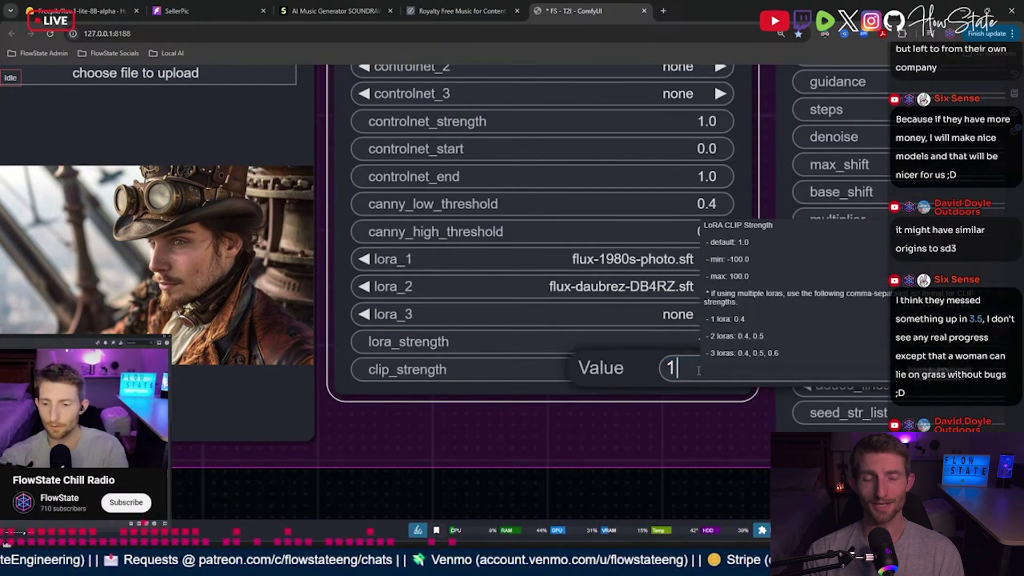
key("Return")
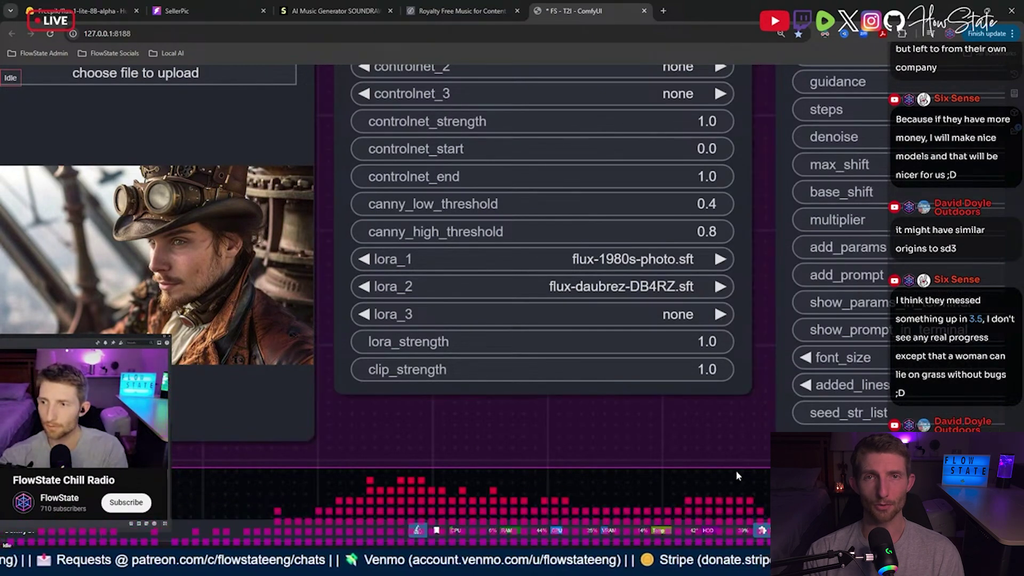
- Choose flux-daubrez-DB4RZ.sft as the lora_1 model
scroll(664, 418, "down", 1)
left_click(623, 271)
left_click(623, 259)
left_click(625, 274)
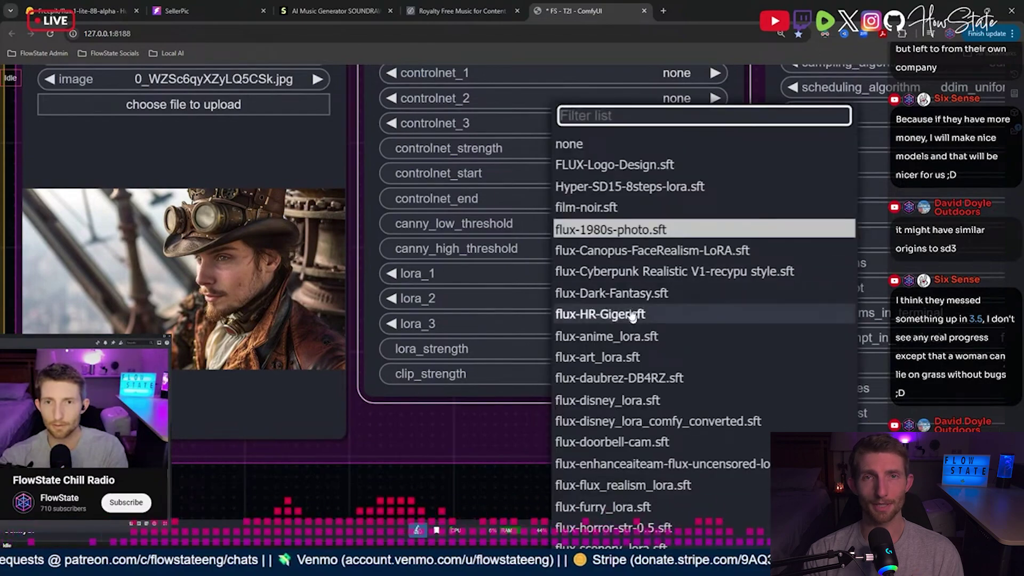
left_click(619, 377)
scroll(618, 378, "down", 3)
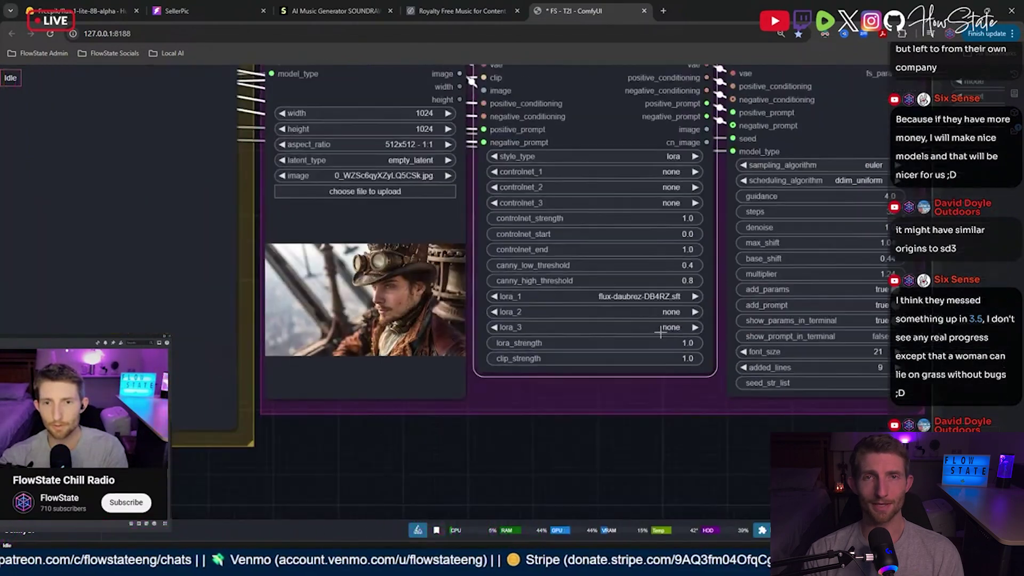
scroll(634, 413, "up", 3)
scroll(490, 248, "up", 1)
scroll(571, 350, "down", 2)
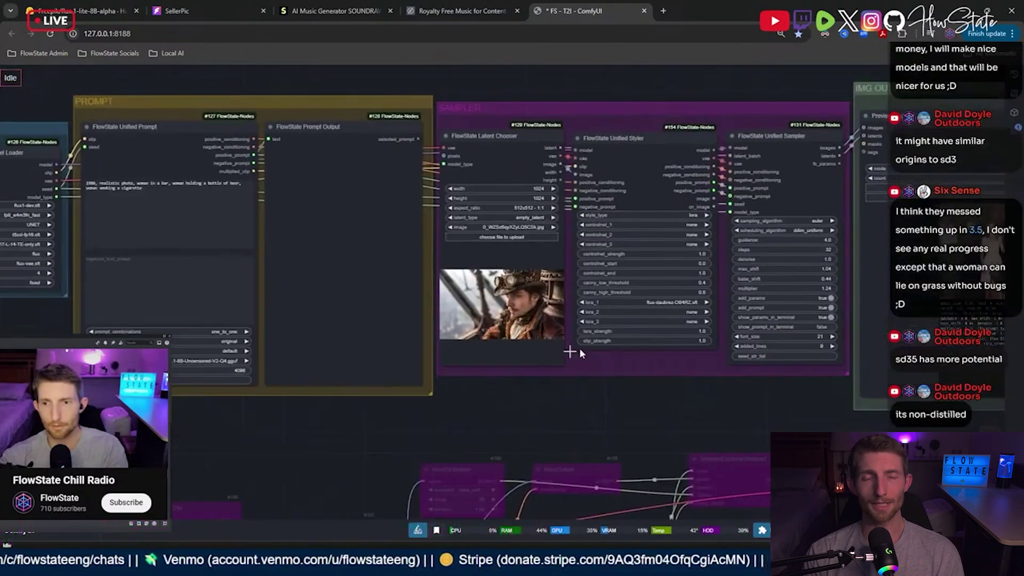
scroll(571, 349, "up", 3)
scroll(570, 348, "down", 2)
scroll(570, 349, "down", 2)
scroll(235, 411, "up", 2)
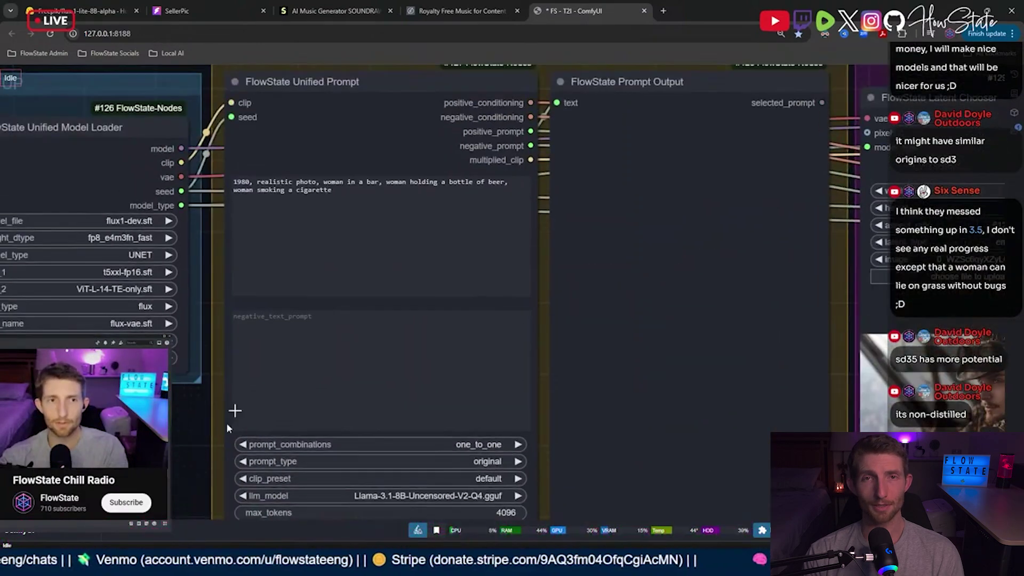
- Replace '1980' with 'DB4R' at the start of the positive prompt
left_click(248, 180)
double_click(243, 182)
type("DB4RZ")
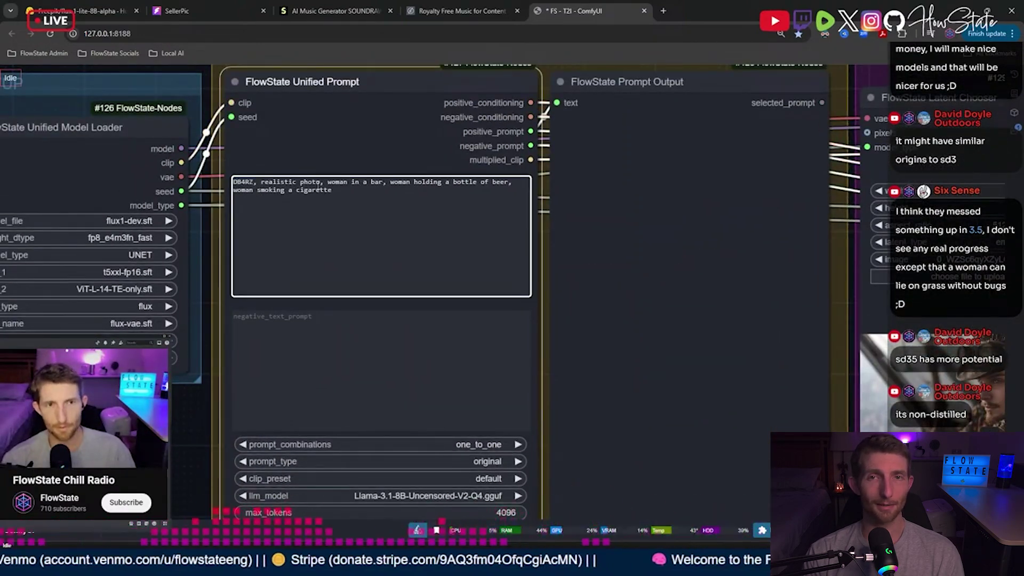
scroll(433, 107, "down", 3)
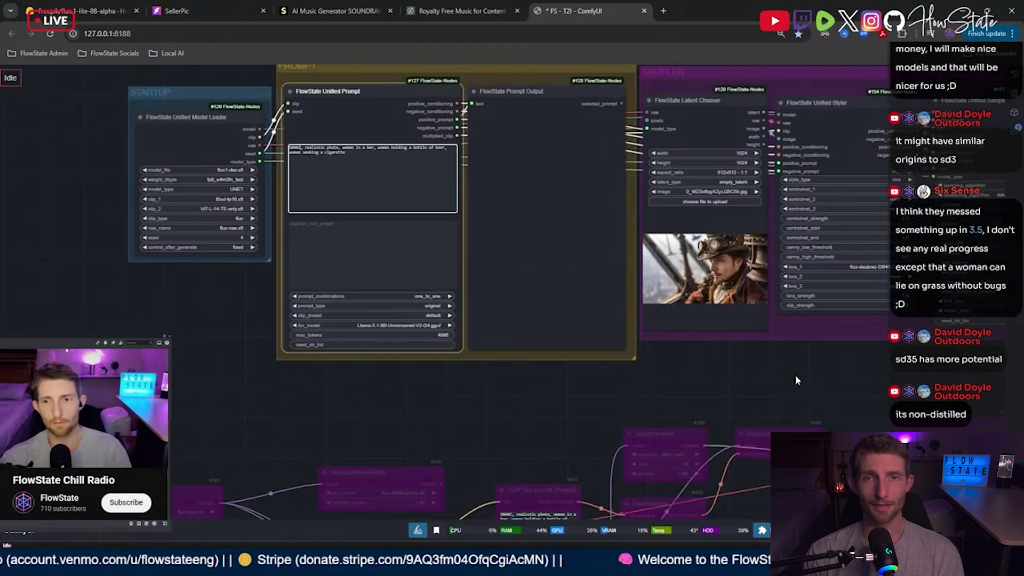